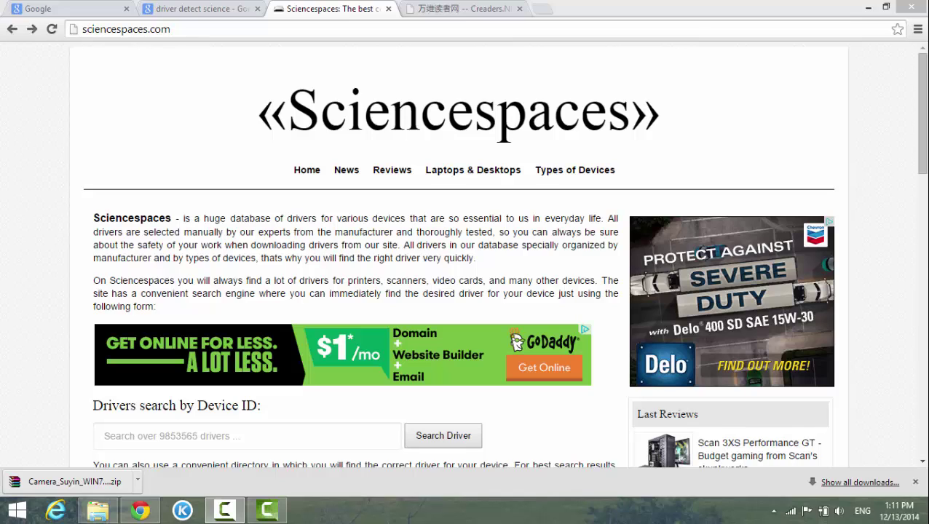
pyautogui.click(922, 73)
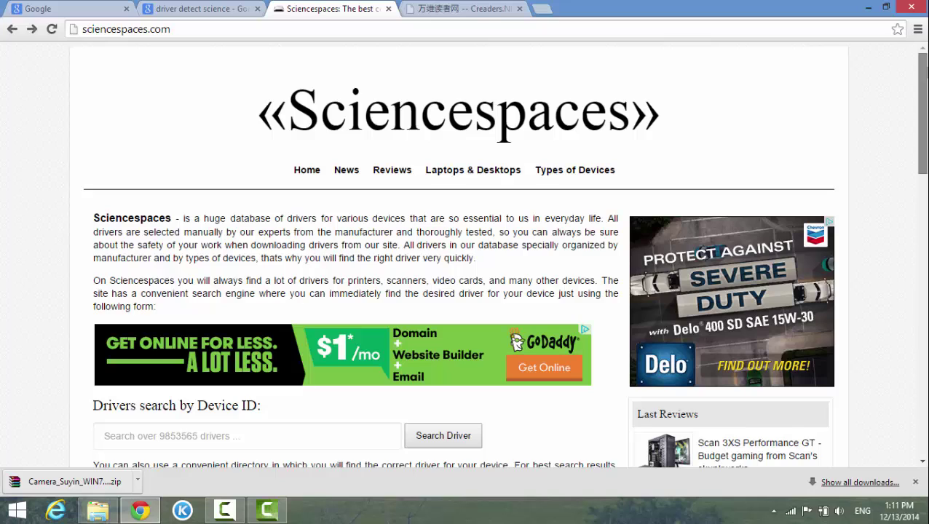
pyautogui.moveTo(922, 73); pyautogui.dragTo(922, 76)
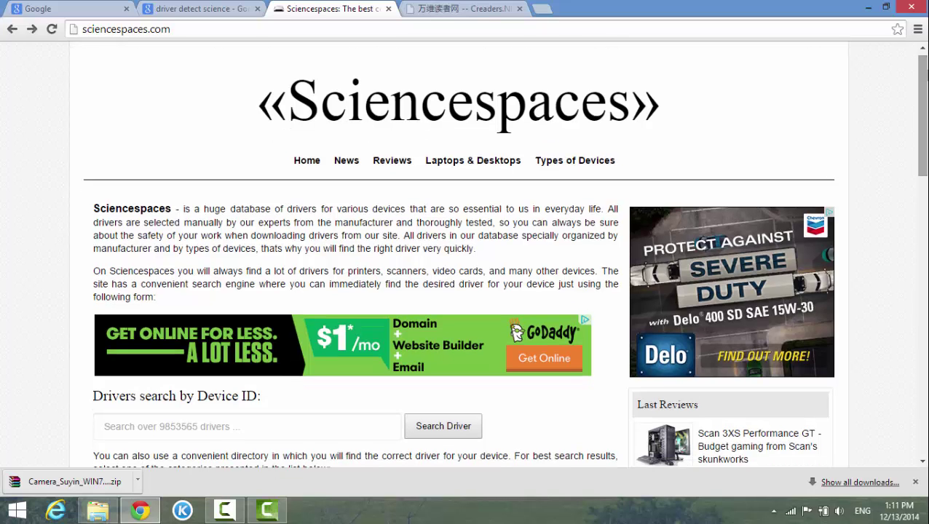
pyautogui.moveTo(926, 78); pyautogui.dragTo(925, 76)
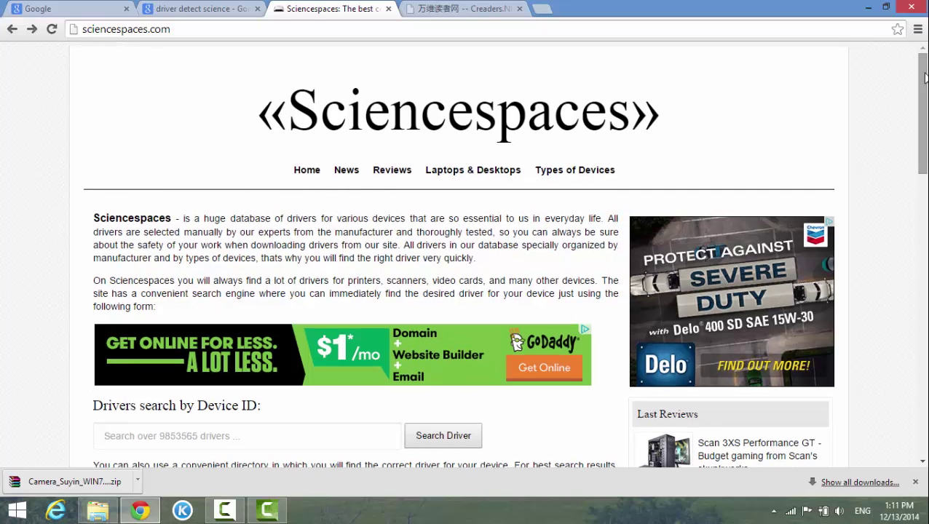
pyautogui.moveTo(925, 78); pyautogui.dragTo(925, 78)
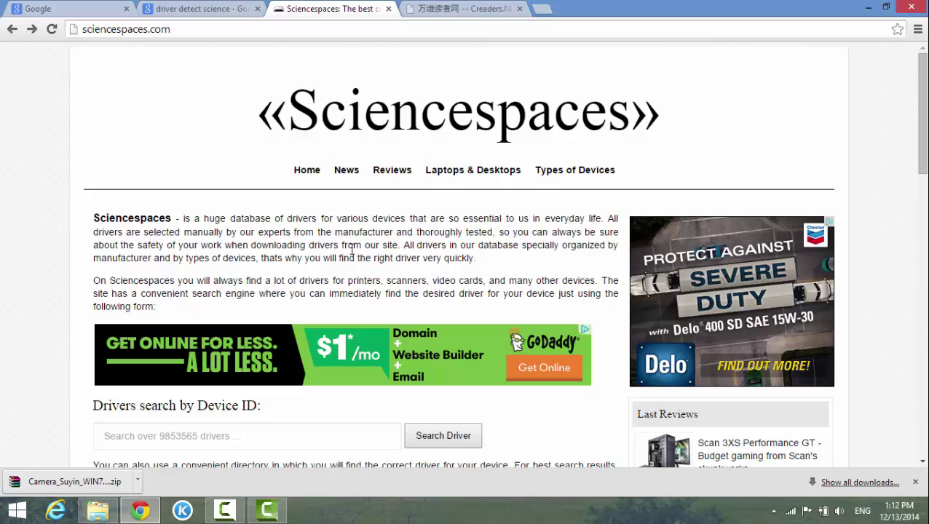
# - Review the Sciencespaces directory of device types and its list of laptop manufacturers
pyautogui.scroll(-4, 350, 250)
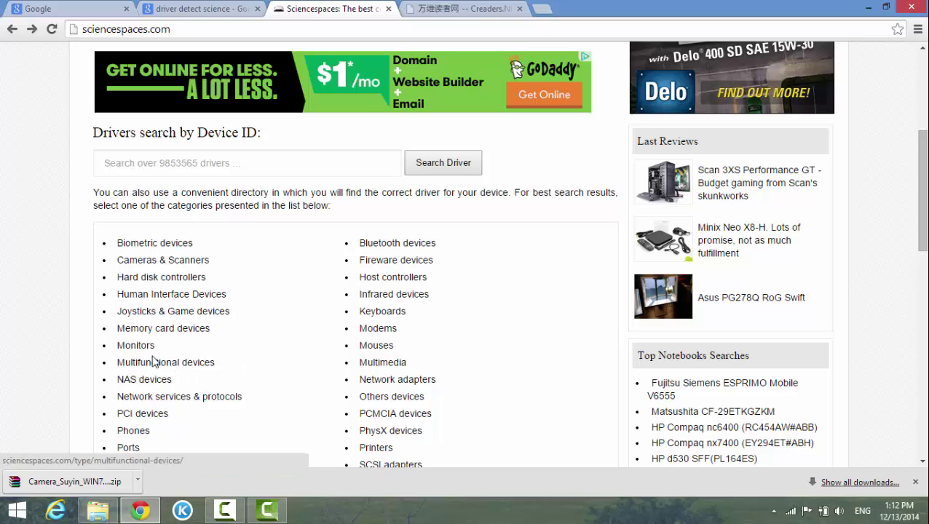
pyautogui.scroll(-1, 153, 365)
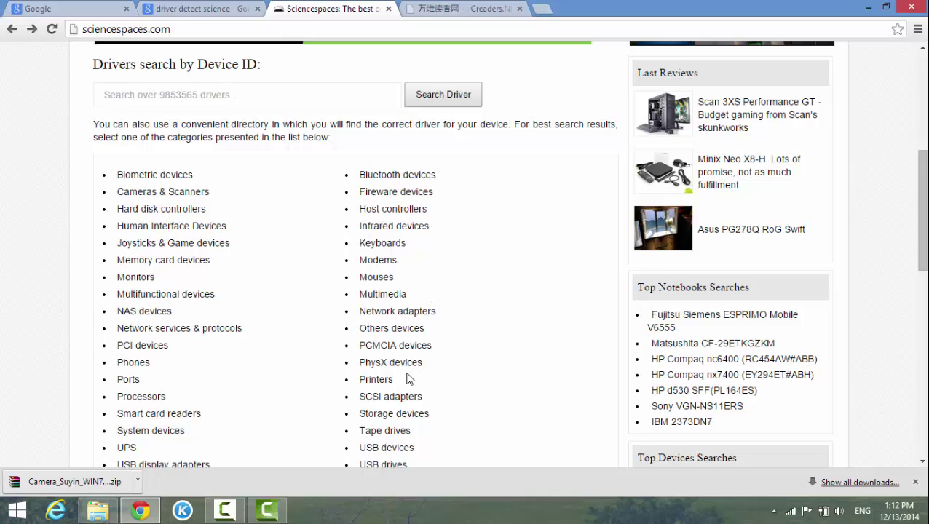
pyautogui.scroll(-2, 421, 384)
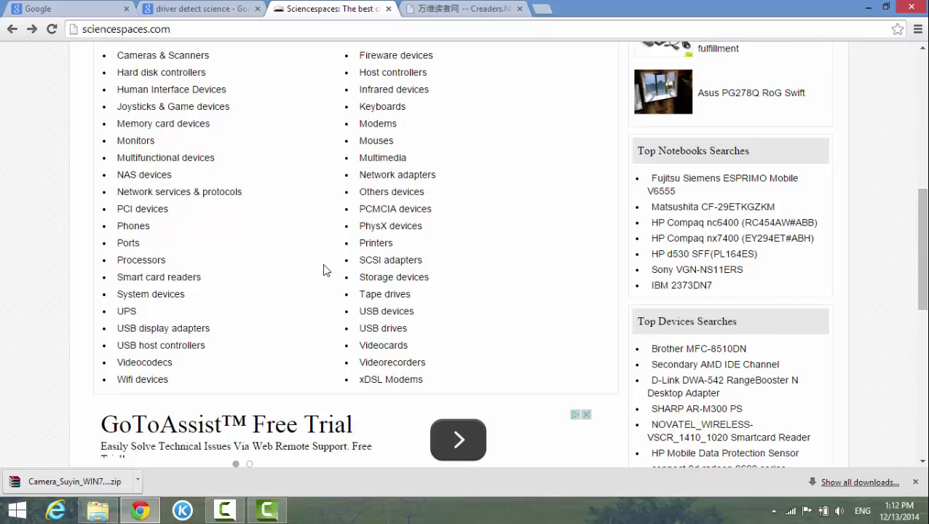
pyautogui.scroll(-7, 323, 268)
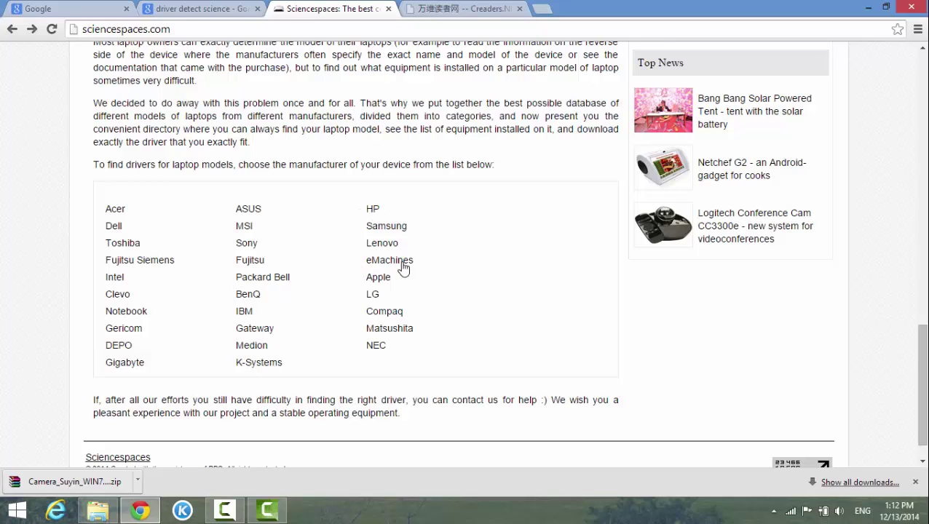
pyautogui.scroll(-1, 286, 253)
pyautogui.scroll(1, 286, 252)
pyautogui.scroll(5, 286, 253)
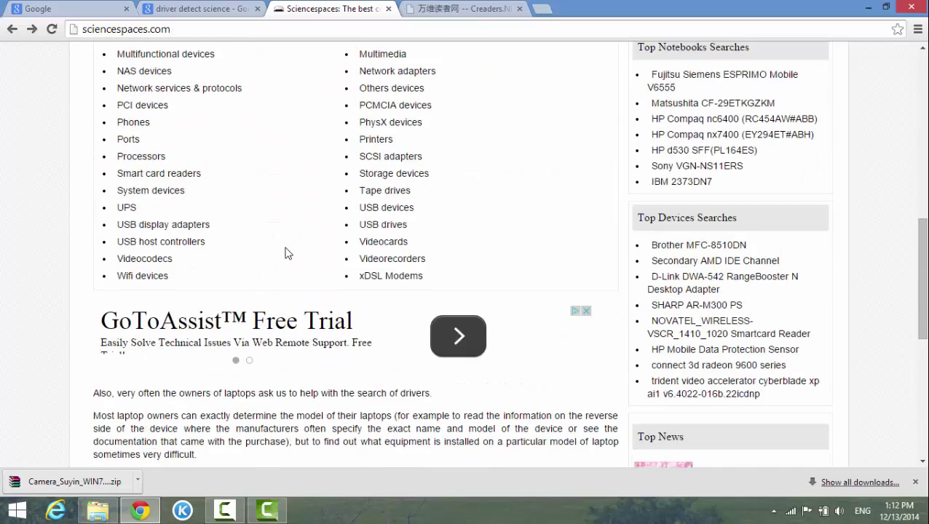
pyautogui.scroll(3, 286, 254)
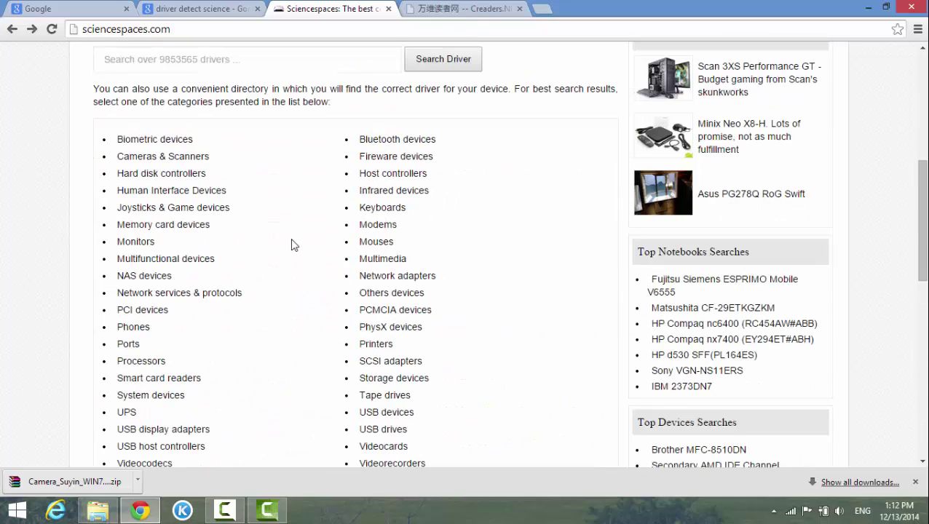
pyautogui.scroll(-2, 308, 247)
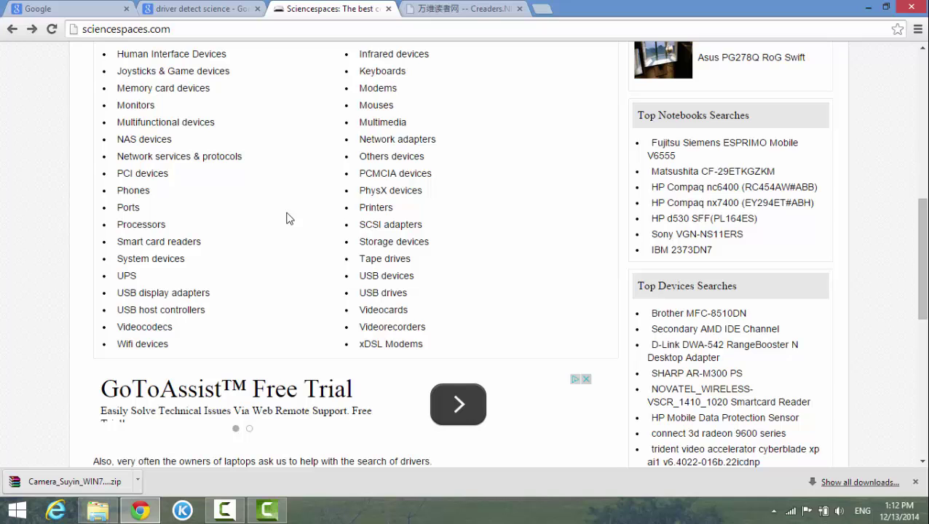
pyautogui.scroll(1, 287, 219)
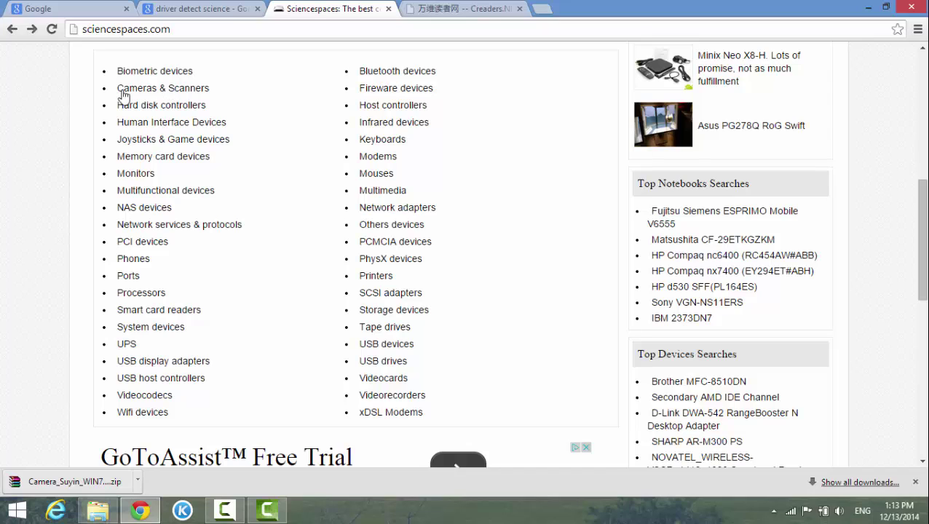
# - Open the Cameras & Scanners driver category and go to the Epson drivers page
pyautogui.click(179, 86)
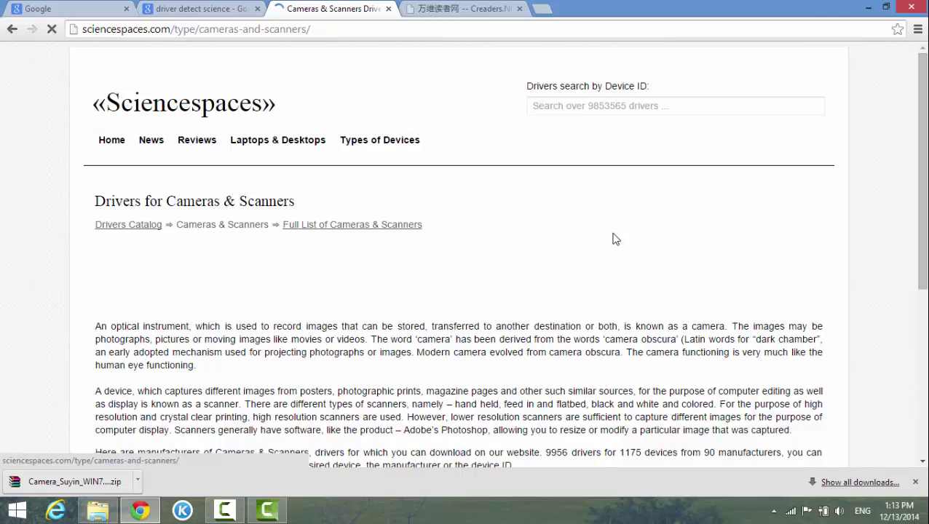
pyautogui.scroll(-4, 613, 239)
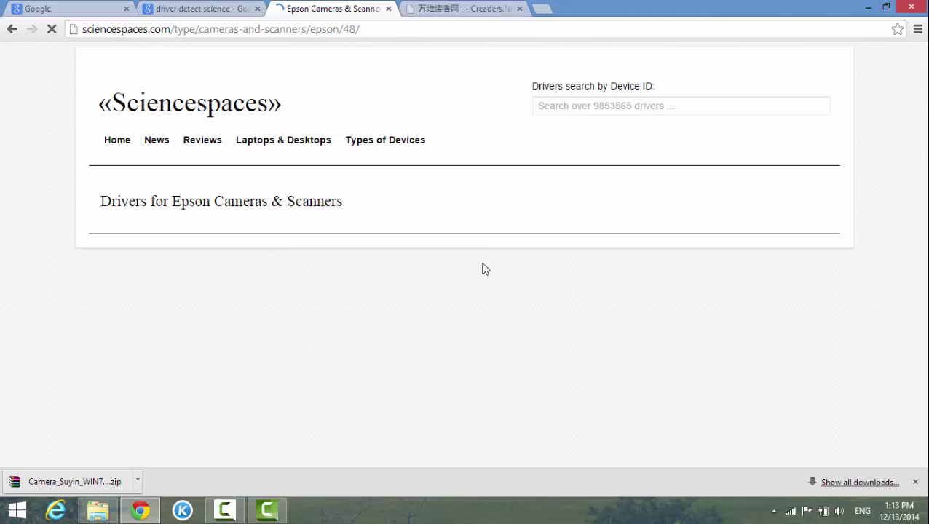
pyautogui.click(483, 25)
pyautogui.click(483, 25)
pyautogui.click(318, 30)
pyautogui.click(318, 30)
pyautogui.click(13, 29)
pyautogui.click(13, 30)
pyautogui.click(184, 29)
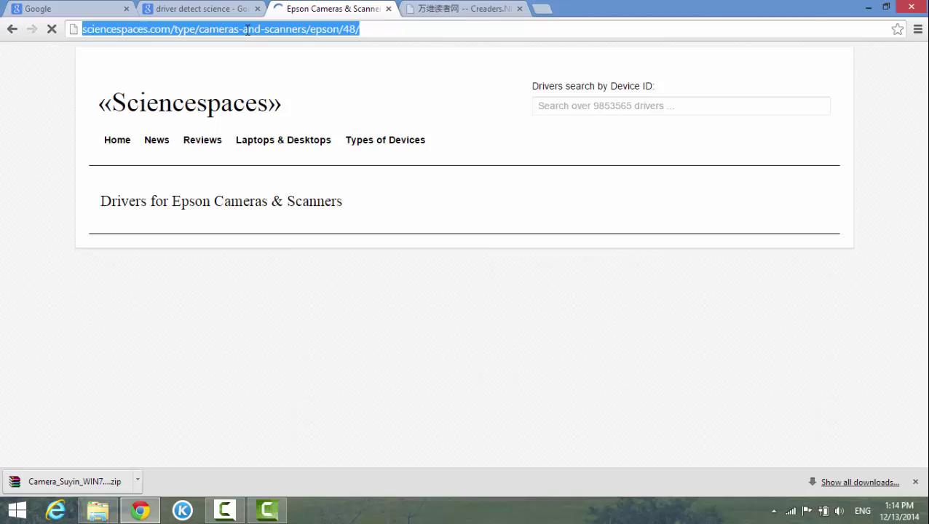
pyautogui.click(397, 27)
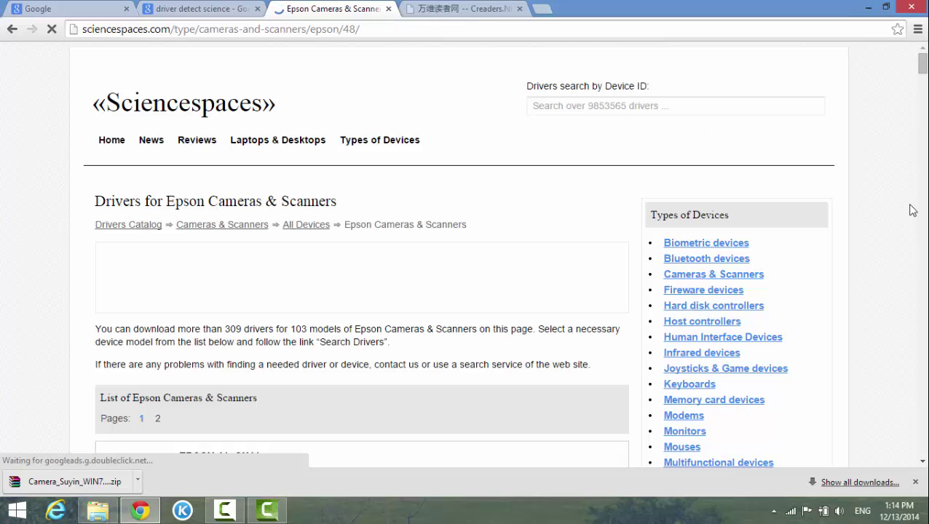
# - Examine the list of Epson camera and scanner models with their device IDs, and locate the driver search by device ID
pyautogui.scroll(-3, 919, 210)
pyautogui.scroll(2, 922, 210)
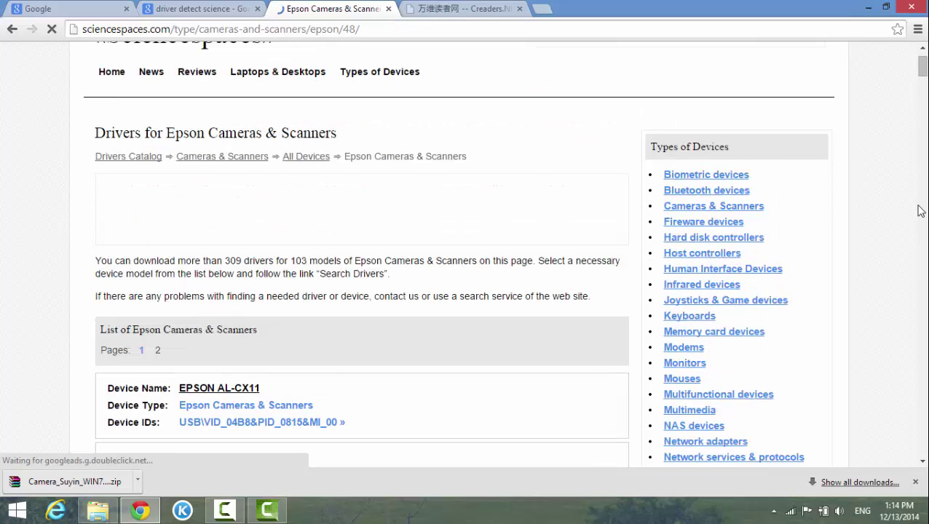
pyautogui.scroll(-1, 921, 210)
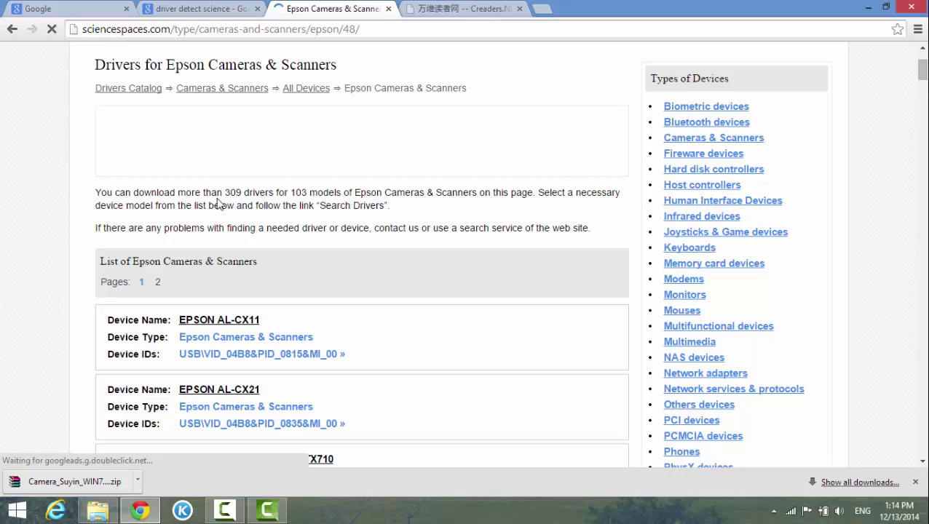
pyautogui.scroll(-3, 290, 260)
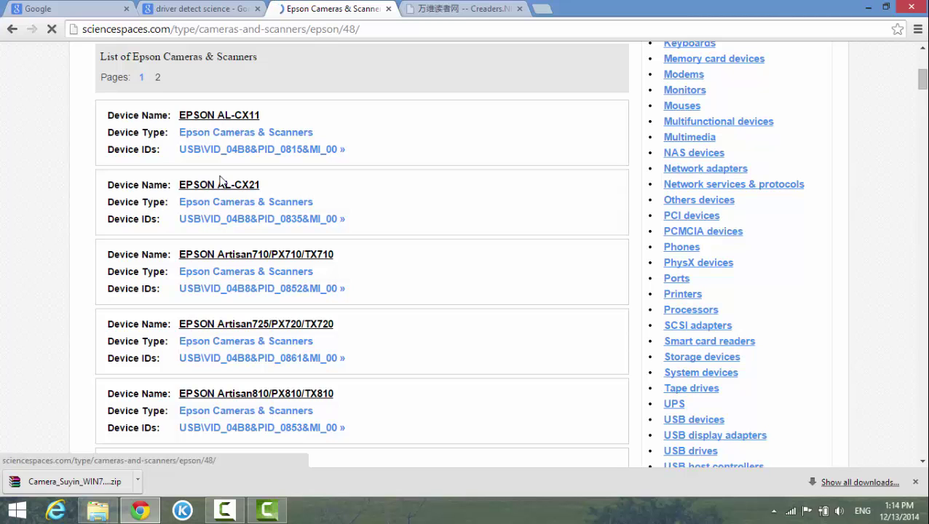
pyautogui.scroll(-15, 281, 272)
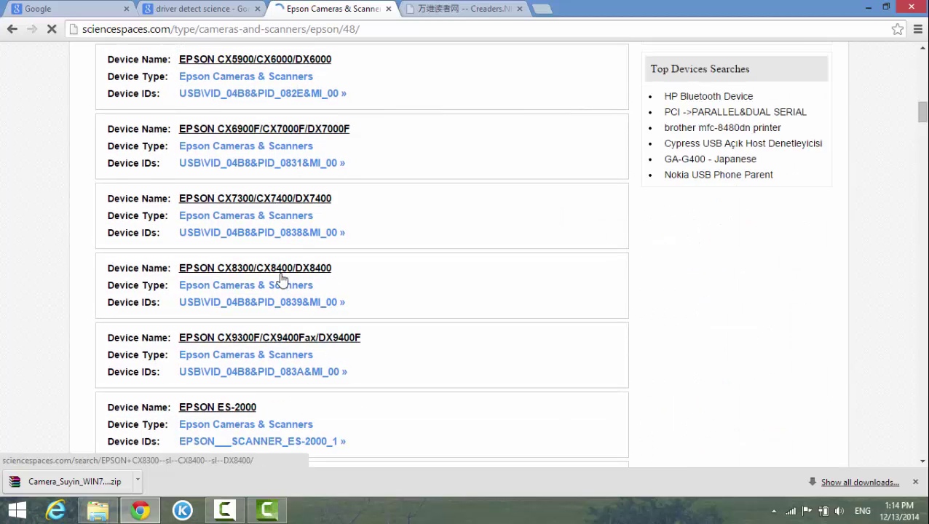
pyautogui.press('super+c')
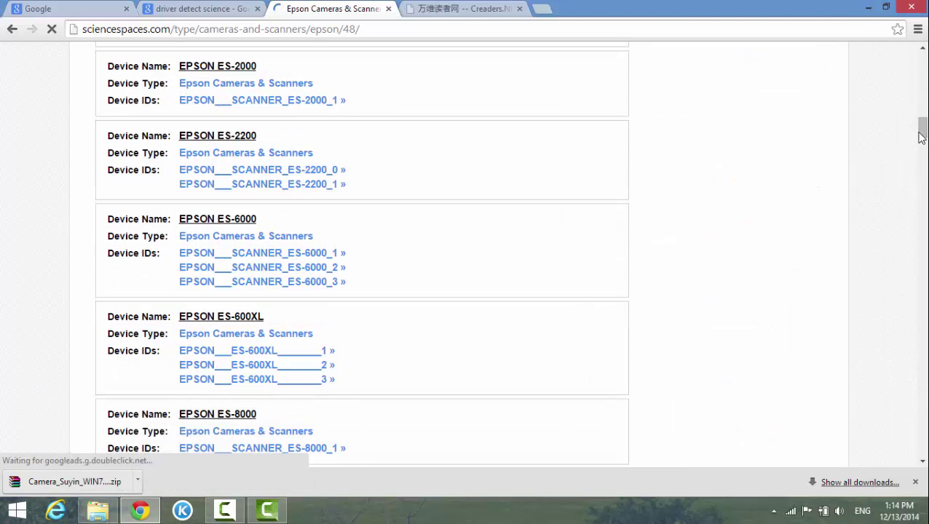
pyautogui.scroll(-6, 922, 134)
pyautogui.scroll(-10, 362, 255)
pyautogui.scroll(12, 362, 255)
pyautogui.scroll(-10, 860, 255)
pyautogui.scroll(20, 890, 62)
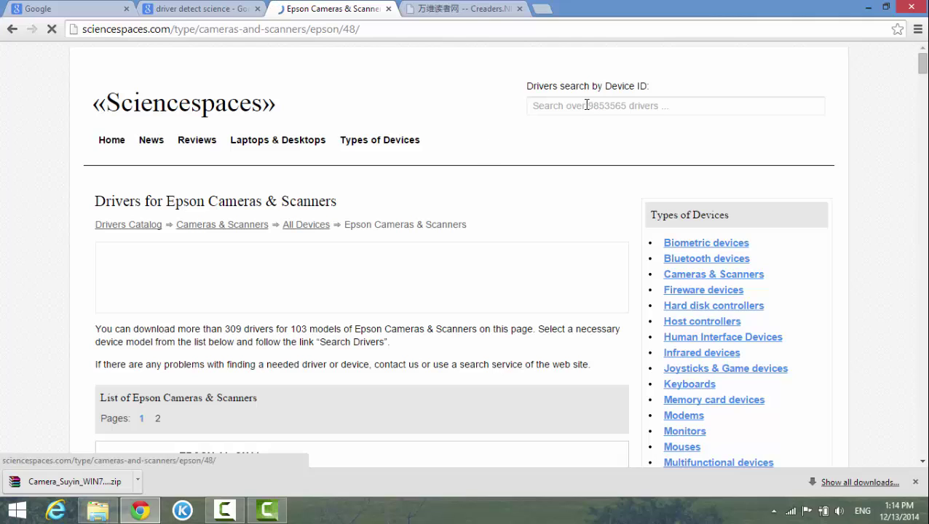
pyautogui.click(558, 108)
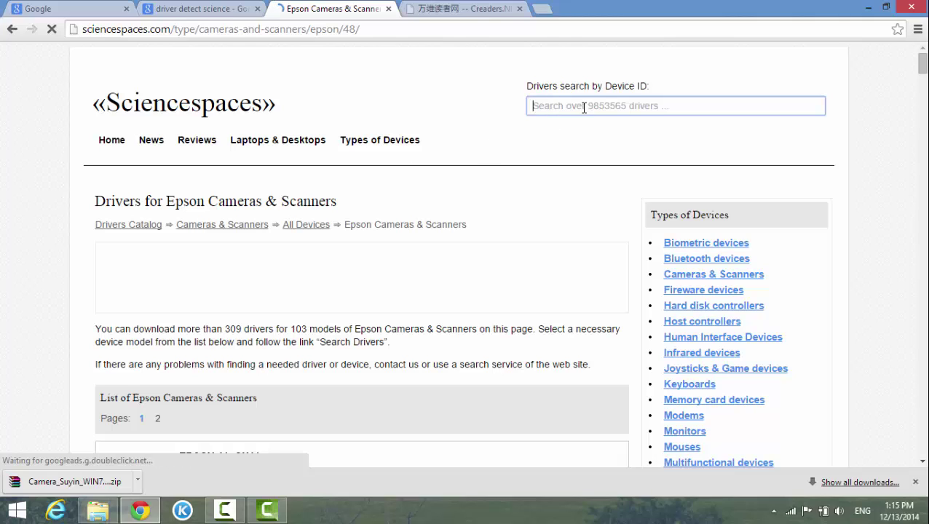
# - Return to the Sciencespaces home page and review its device ID search, device categories and top searches
pyautogui.click(19, 32)
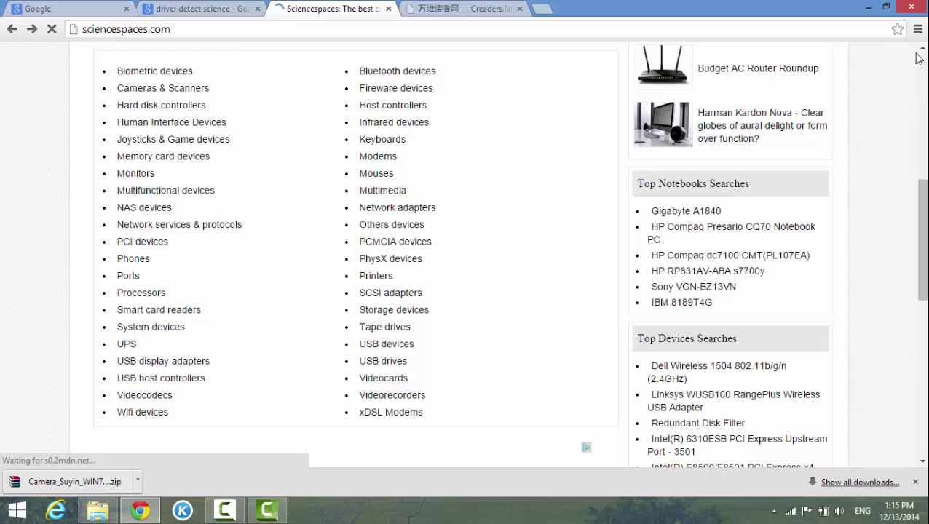
pyautogui.click(925, 73)
pyautogui.click(925, 70)
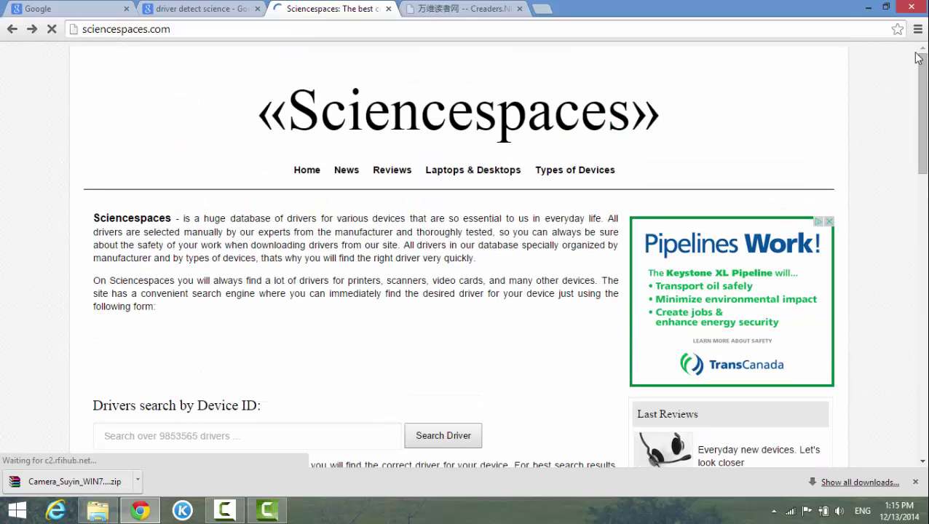
pyautogui.scroll(-1, 184, 201)
pyautogui.scroll(-1, 185, 201)
pyautogui.scroll(2, 185, 201)
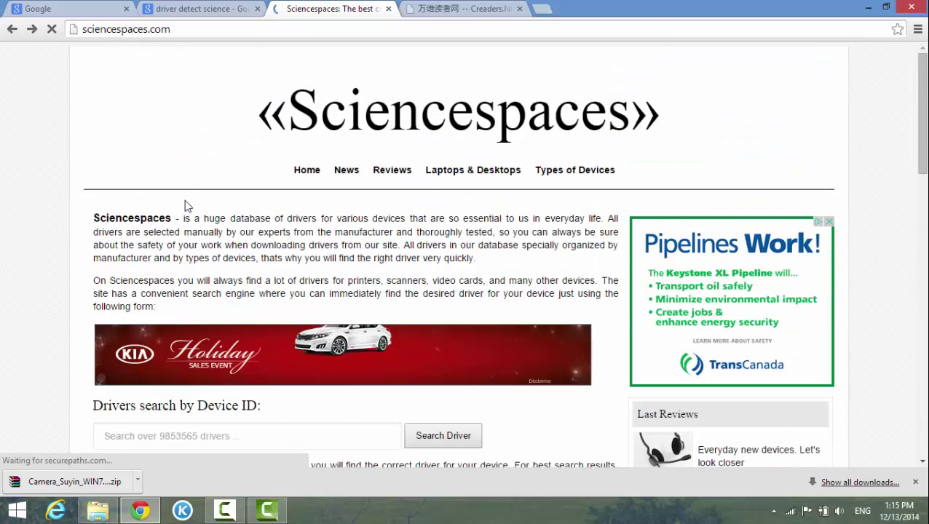
pyautogui.scroll(-3, 428, 191)
pyautogui.scroll(-1, 412, 195)
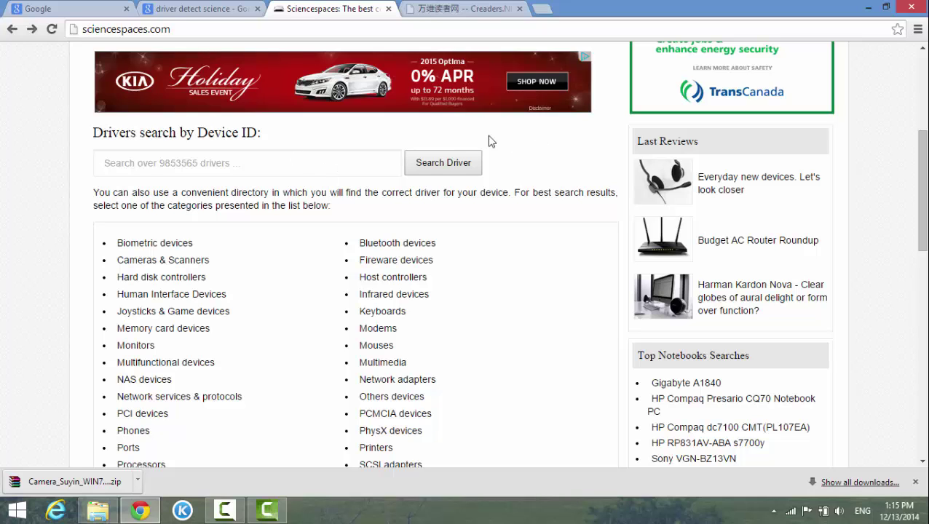
pyautogui.scroll(-4, 616, 248)
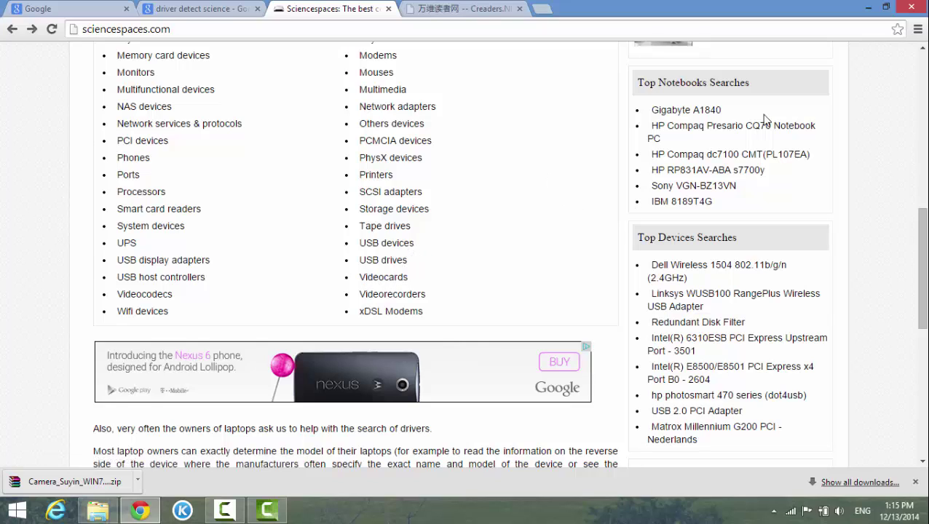
# - Minimize the browser and open Computer Management for This PC from the desktop
pyautogui.click(869, 8)
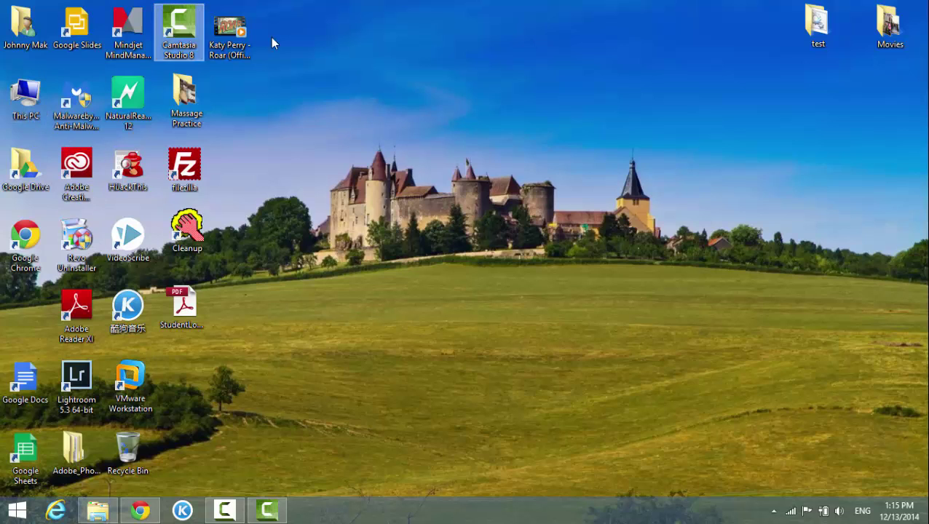
pyautogui.rightClick(28, 97)
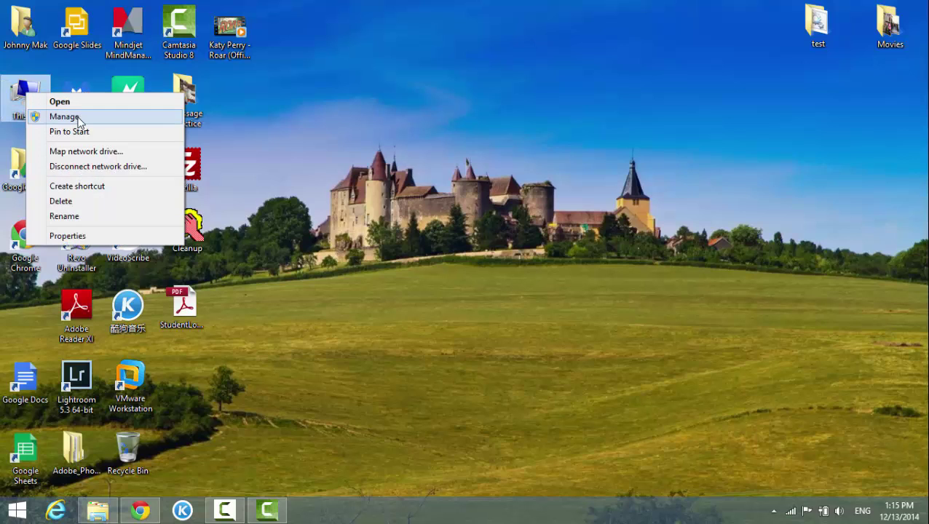
pyautogui.click(100, 120)
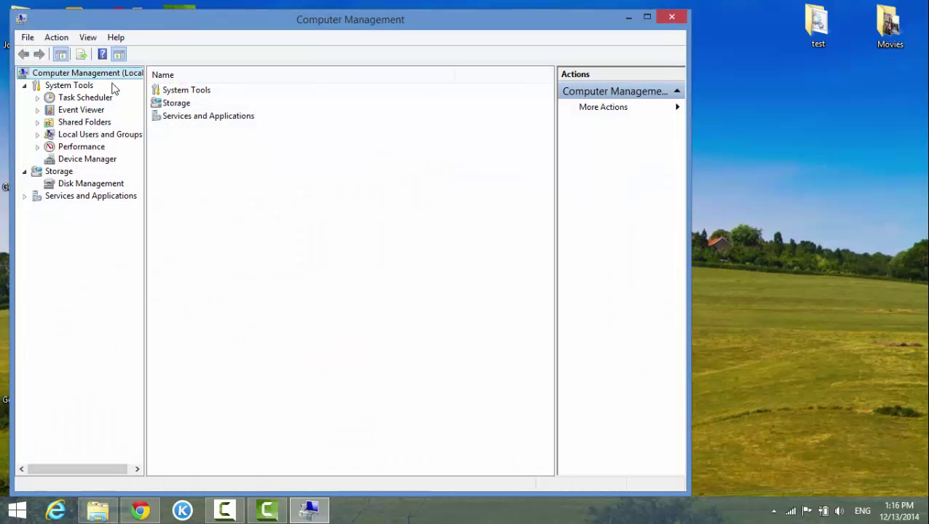
# - Show the computer's hardware in Device Manager and expand the Display adapters category
pyautogui.click(70, 162)
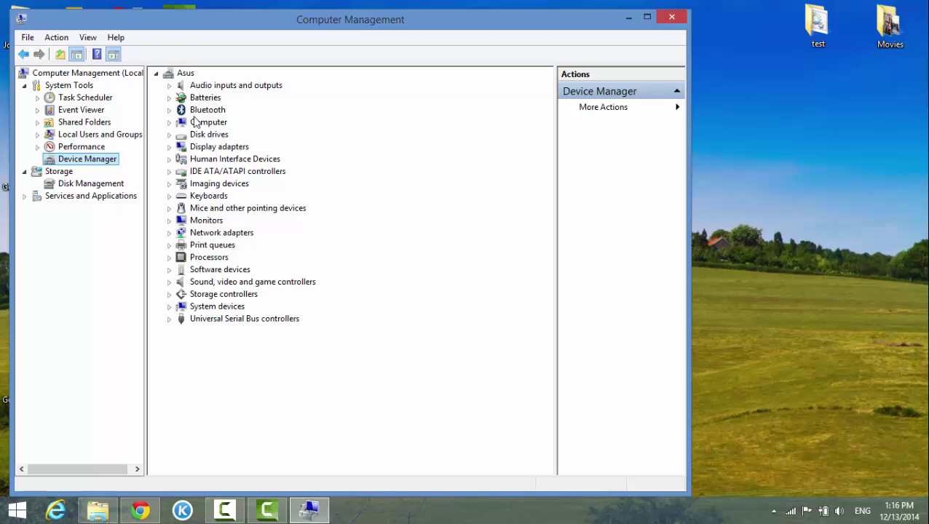
pyautogui.click(170, 147)
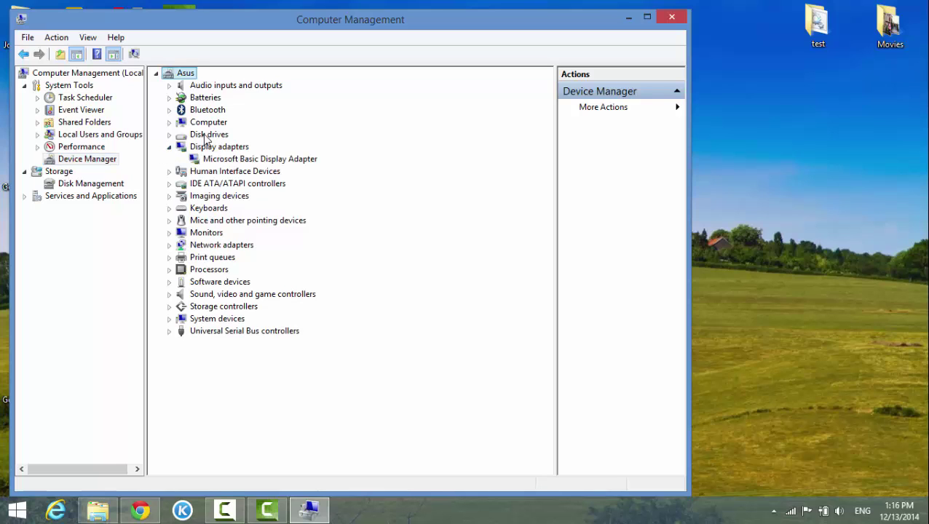
pyautogui.click(170, 148)
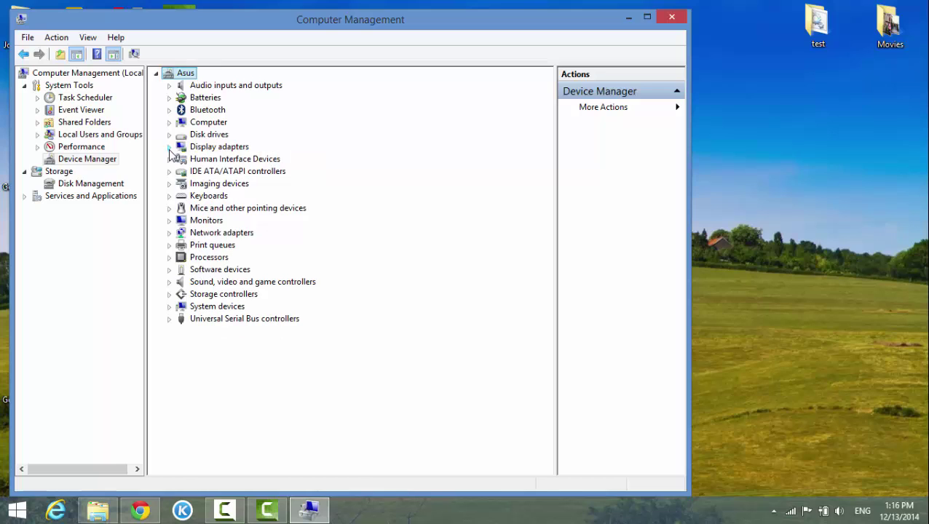
pyautogui.click(170, 148)
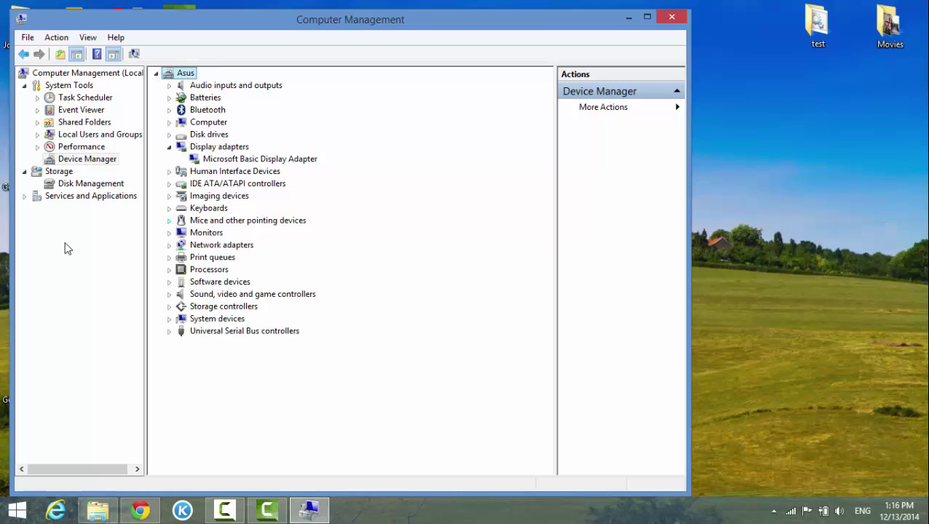
# - Open the properties of the Microsoft Basic Display Adapter and show its driver event information
pyautogui.click(217, 159)
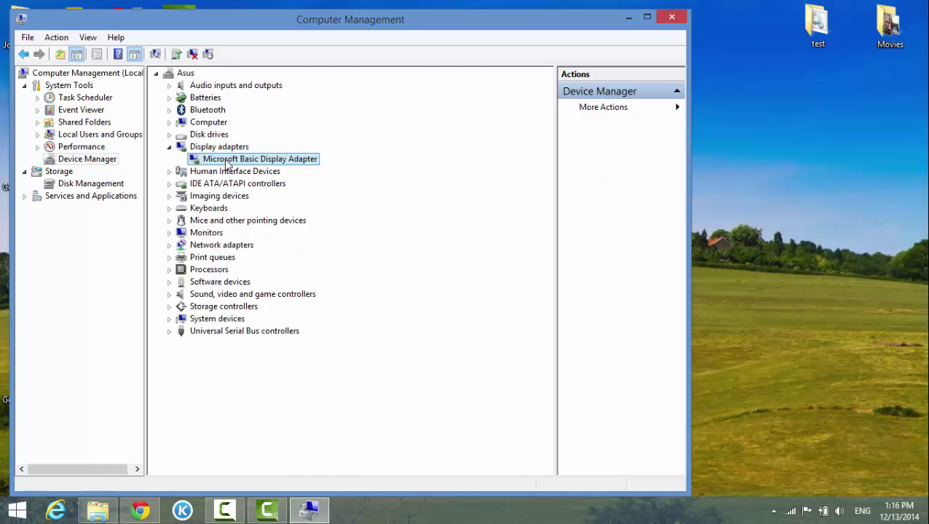
pyautogui.rightClick(228, 163)
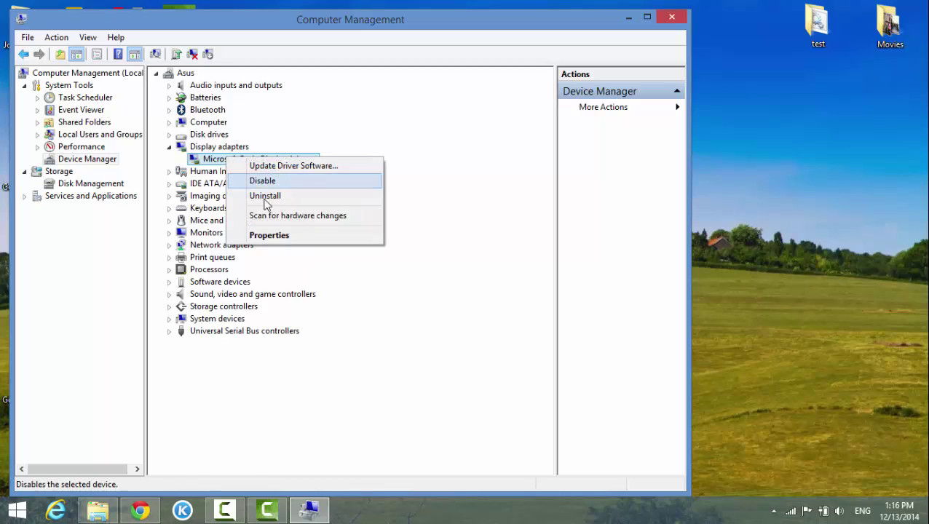
pyautogui.click(276, 237)
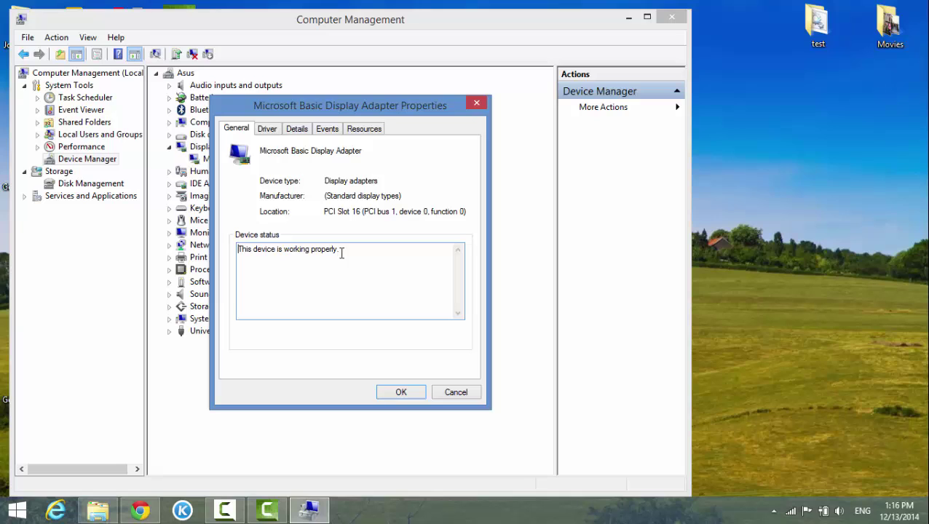
pyautogui.click(268, 131)
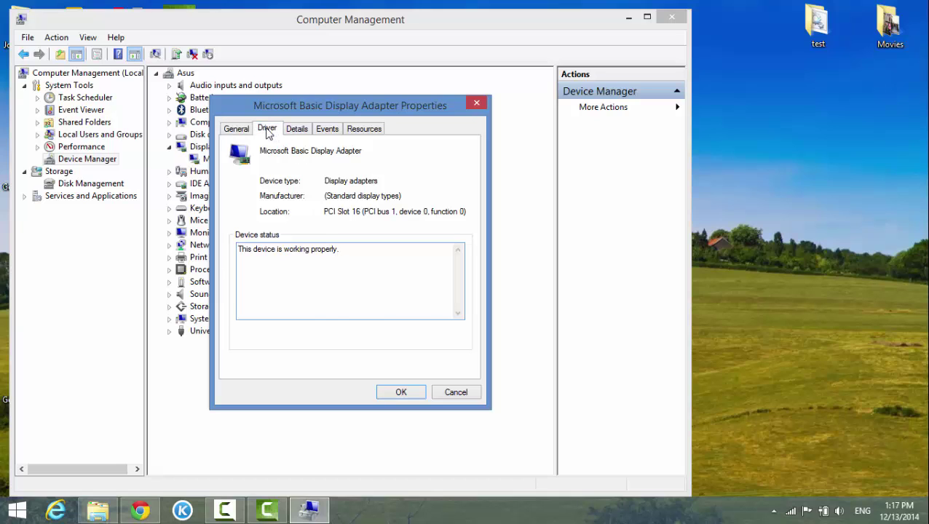
pyautogui.click(296, 134)
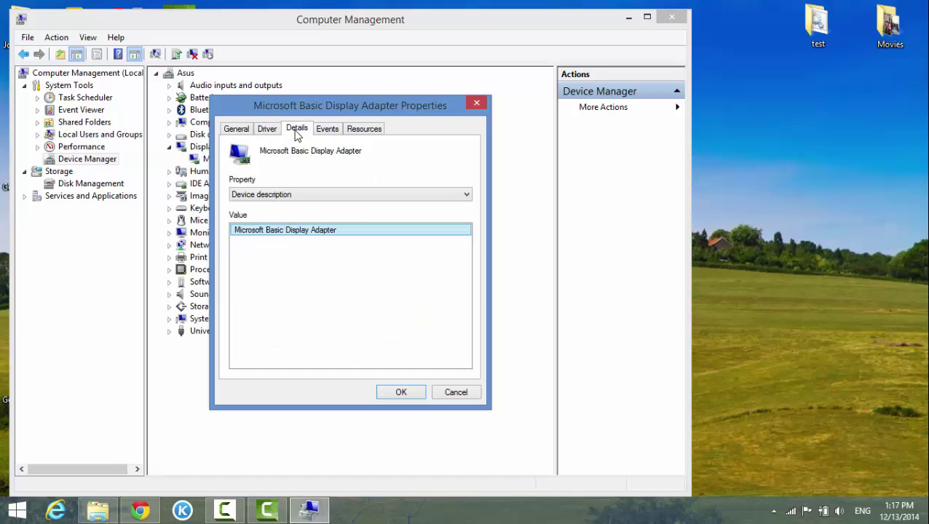
pyautogui.click(326, 131)
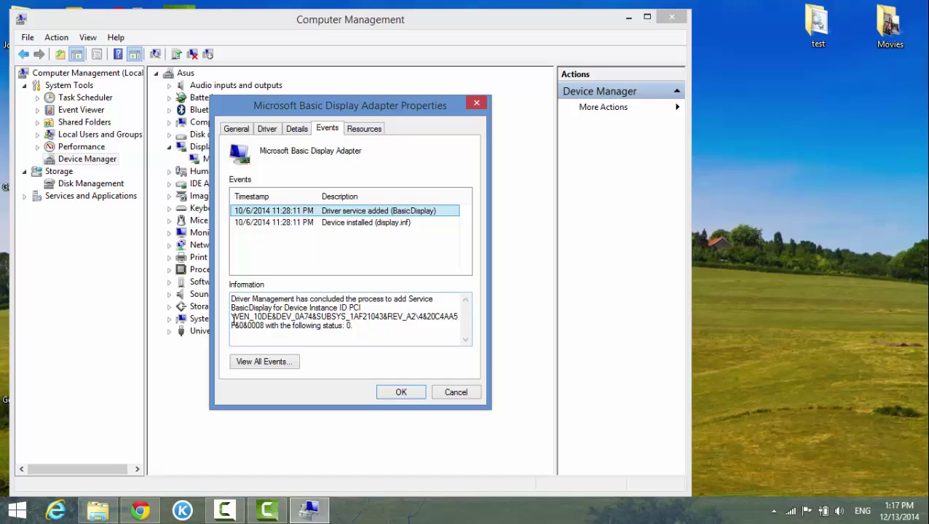
# - Copy the device ID portion \VEN_10DE&DEV_0A74&SUBSYS_1AF21043 from the display adapter's event information
pyautogui.moveTo(231, 318); pyautogui.dragTo(268, 325)
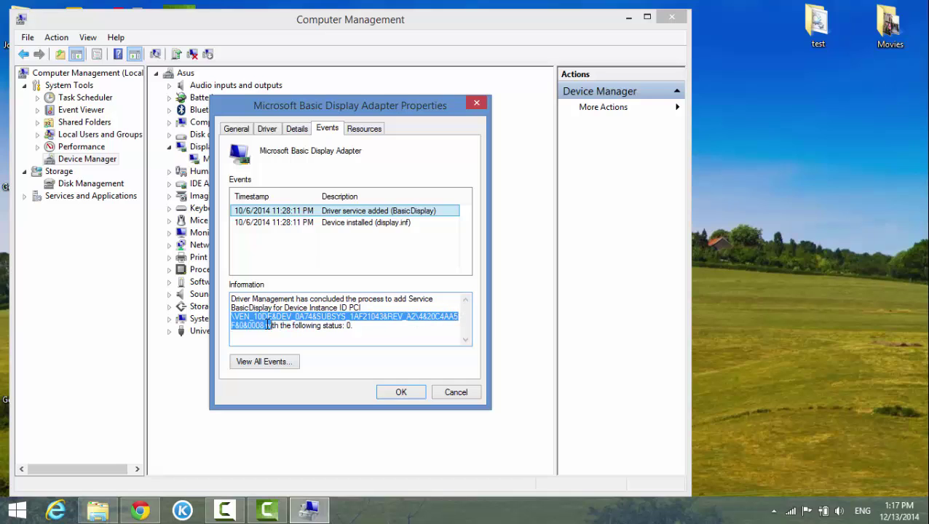
pyautogui.click(379, 311)
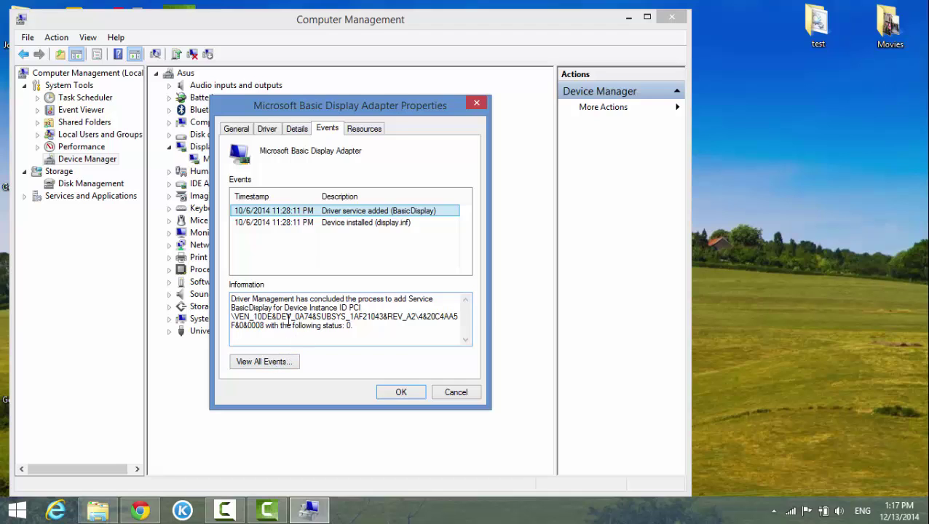
pyautogui.moveTo(277, 317); pyautogui.dragTo(289, 319)
pyautogui.moveTo(252, 318); pyautogui.dragTo(294, 317)
pyautogui.click(381, 318)
pyautogui.moveTo(382, 318); pyautogui.dragTo(226, 317)
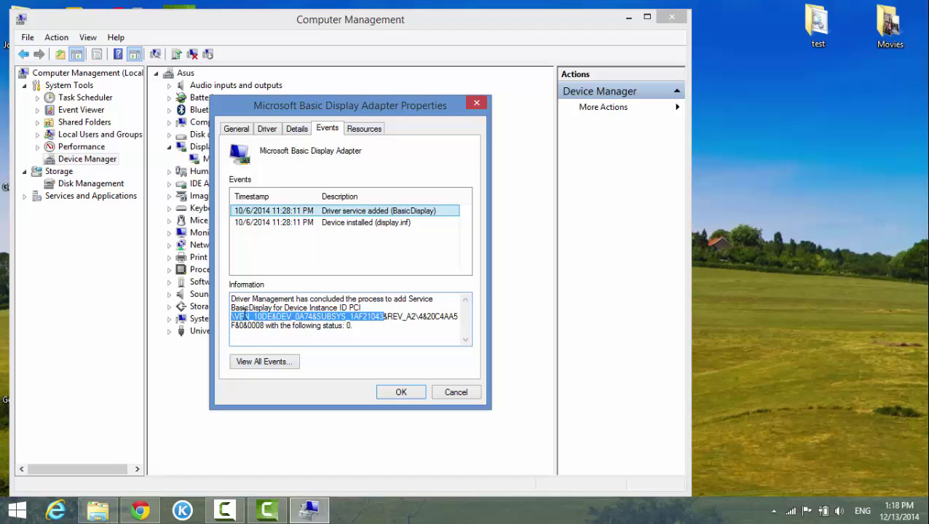
pyautogui.rightClick(371, 315)
pyautogui.click(416, 357)
# - Switch to Chrome and search Sciencespaces for drivers by the copied device ID \VEN_10DE&DEV_0A74&SUBSYS_1AF21043
pyautogui.click(142, 512)
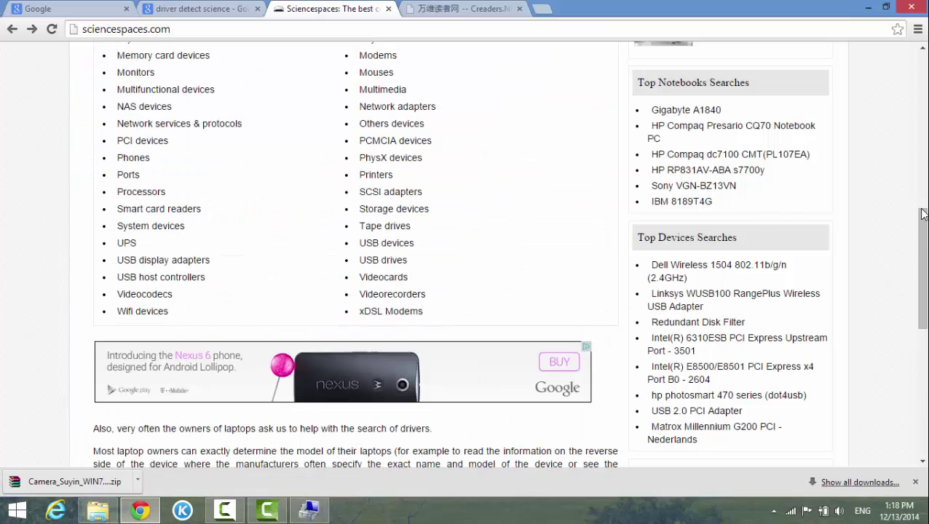
pyautogui.moveTo(922, 214); pyautogui.dragTo(906, 62)
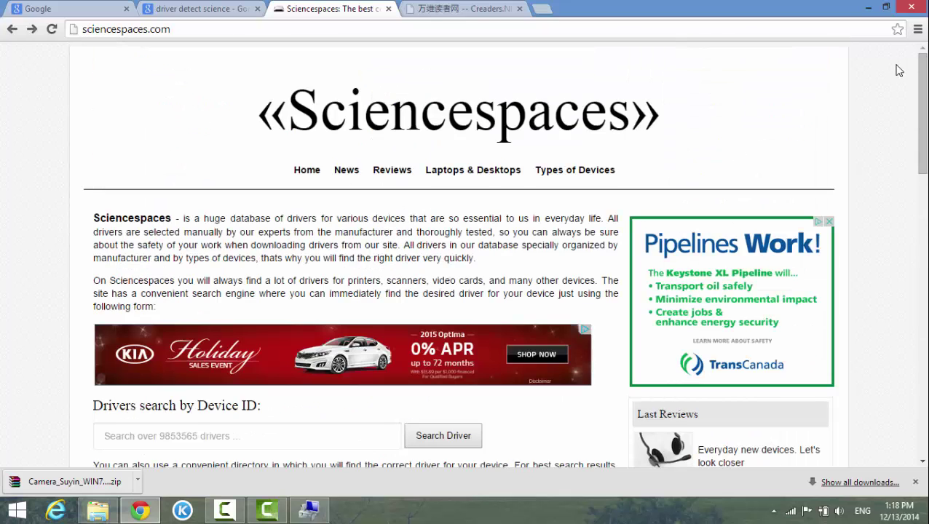
pyautogui.scroll(-2, 138, 288)
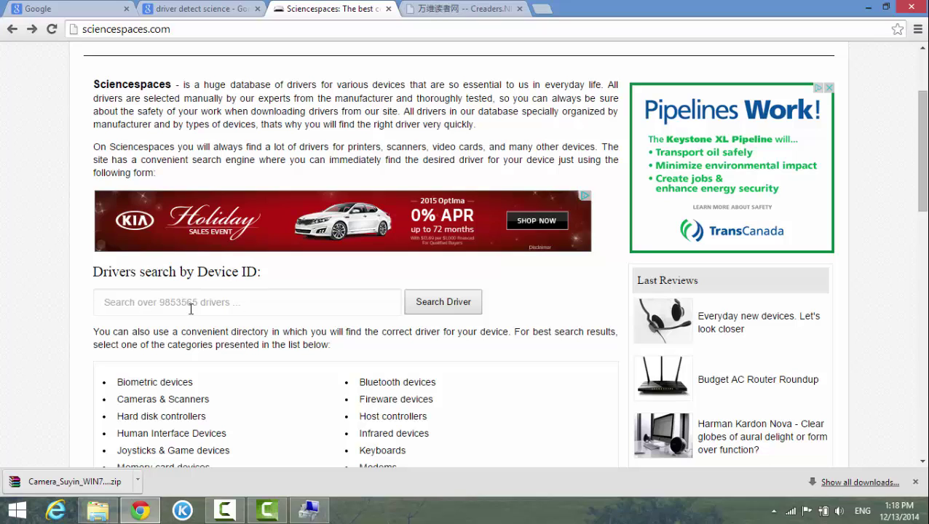
pyautogui.click(116, 305)
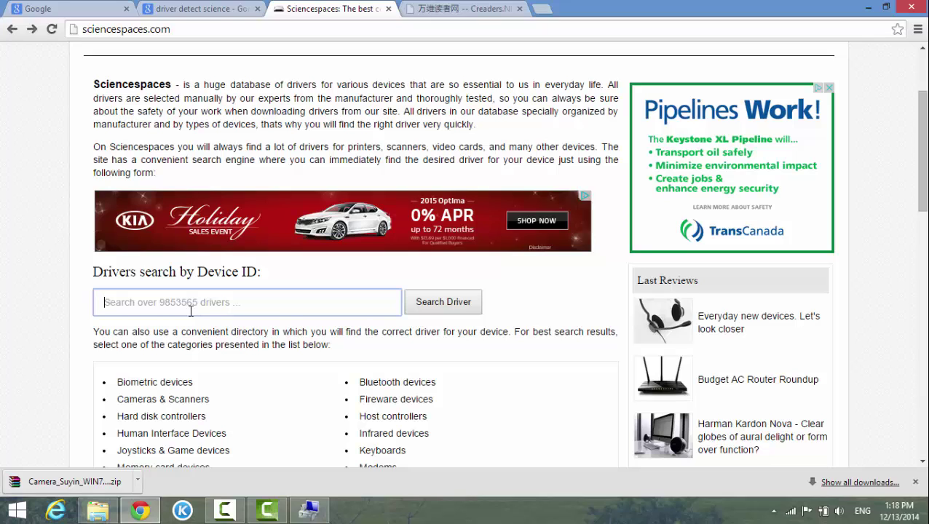
pyautogui.hotkey('ctrl', 'v')
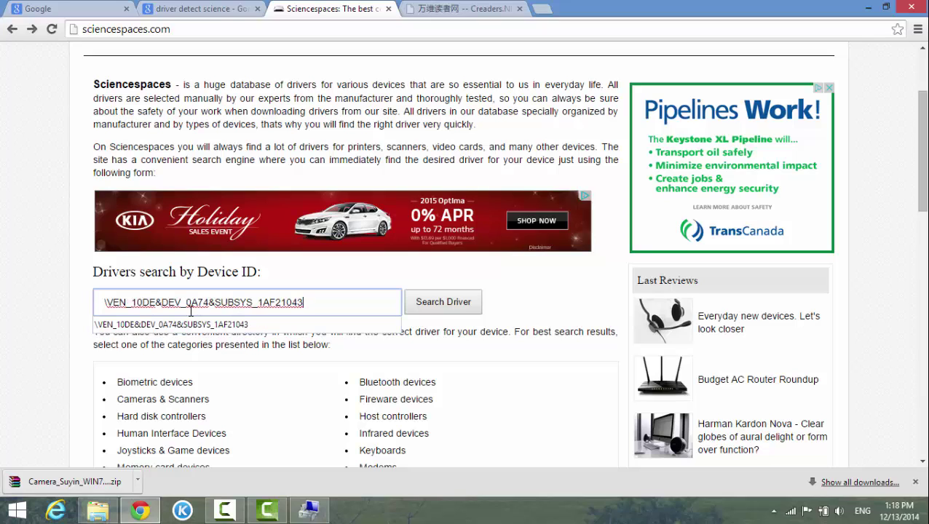
pyautogui.click(437, 303)
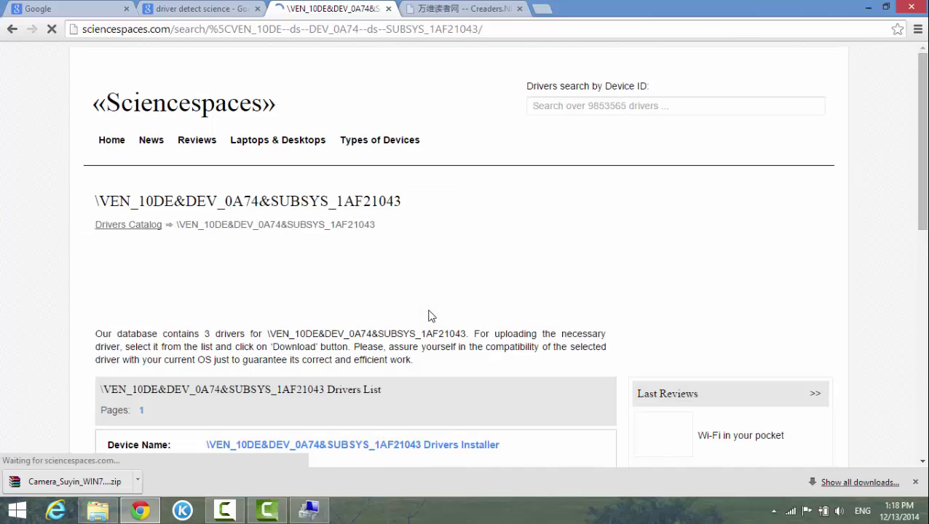
# - Examine the list of matching display adapter drivers, comparing their versions, dates, compatible operating systems and file sizes
pyautogui.scroll(-2, 923, 80)
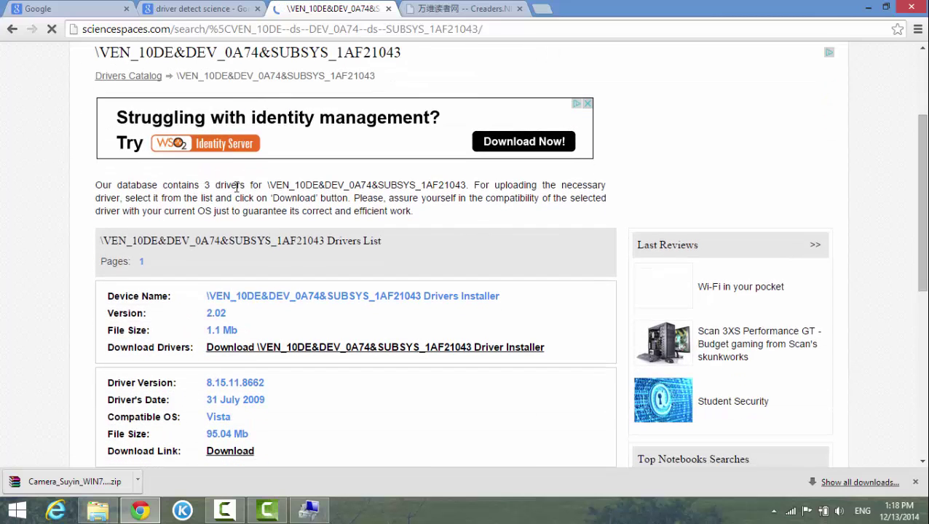
pyautogui.scroll(-1, 924, 202)
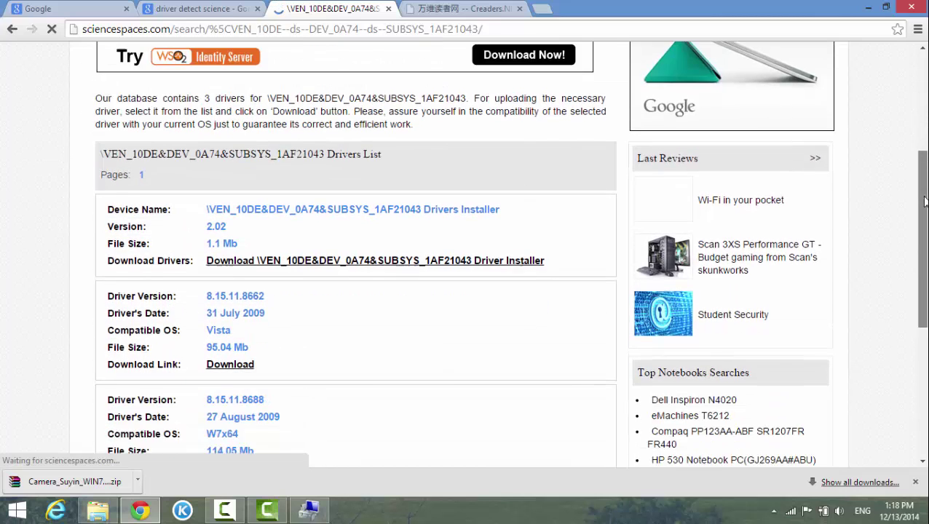
pyautogui.scroll(-3, 925, 201)
pyautogui.scroll(2, 922, 221)
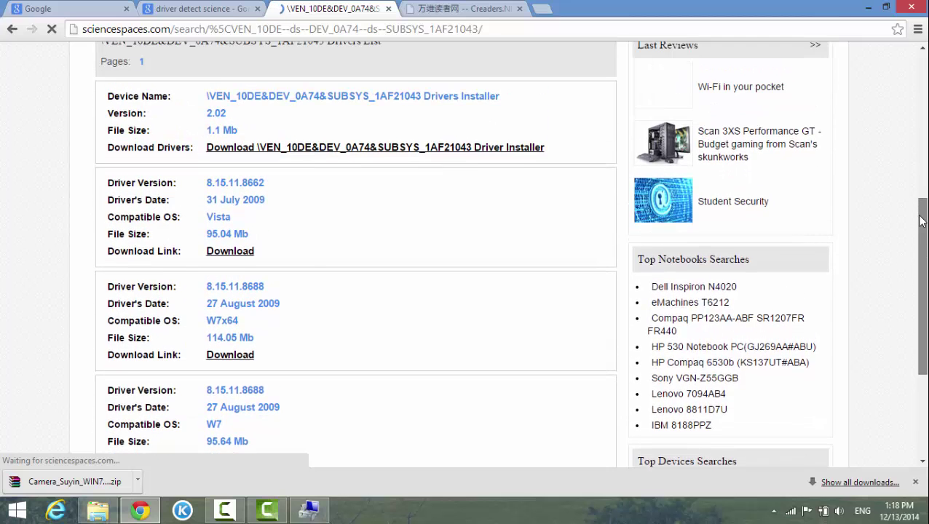
pyautogui.moveTo(922, 221); pyautogui.dragTo(918, 198)
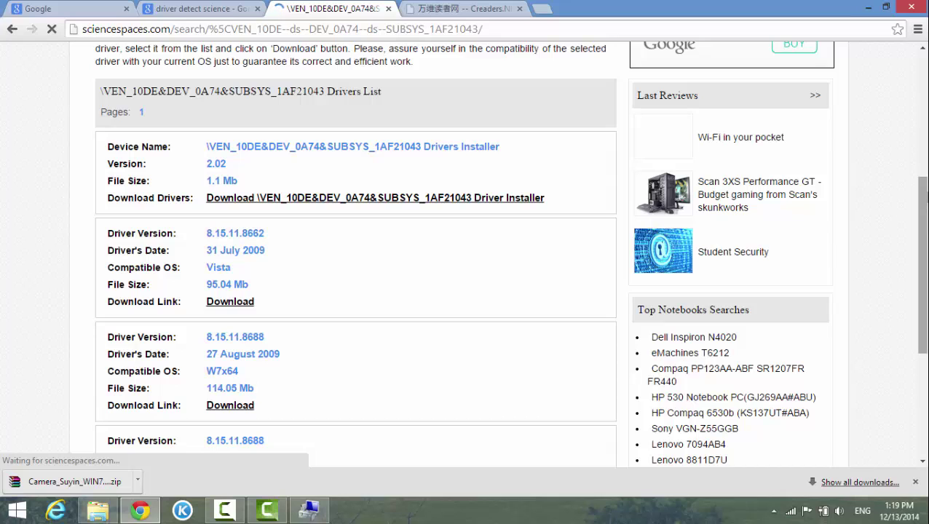
pyautogui.moveTo(924, 198); pyautogui.dragTo(918, 248)
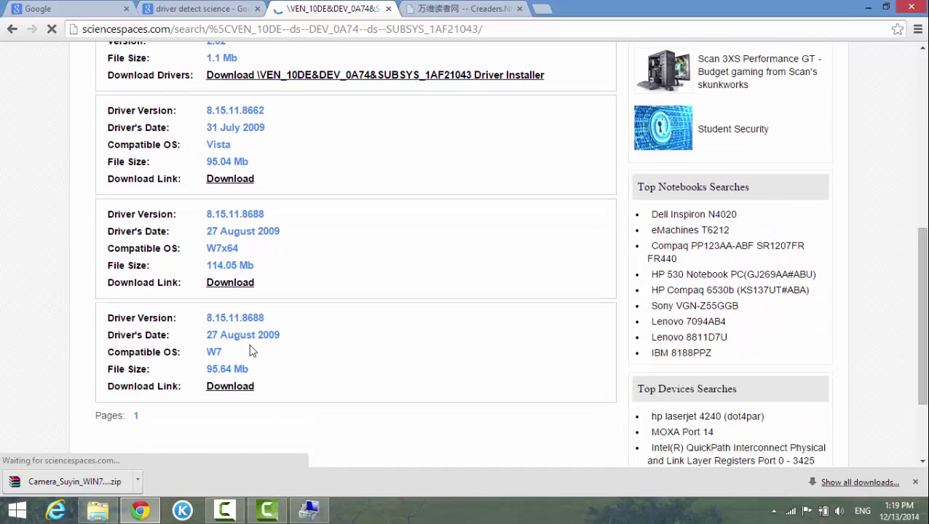
pyautogui.moveTo(920, 247); pyautogui.dragTo(920, 138)
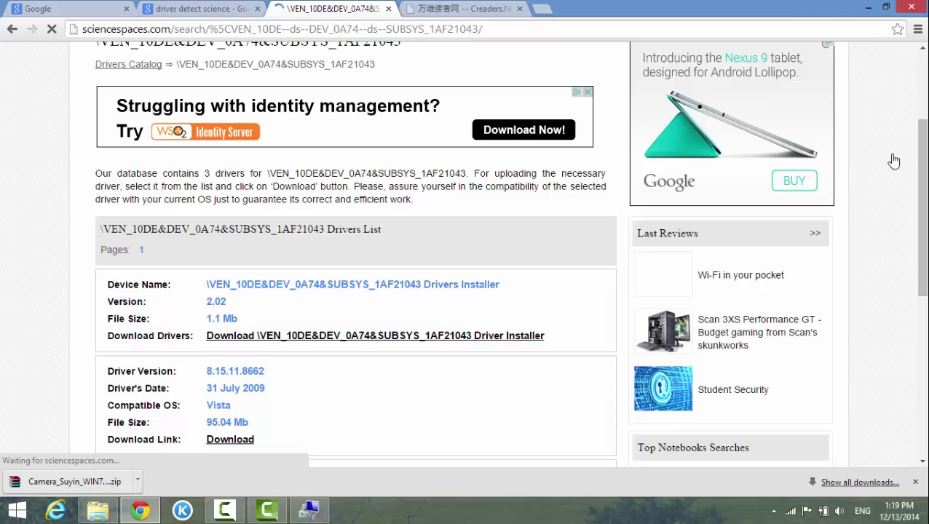
pyautogui.moveTo(925, 197); pyautogui.dragTo(924, 296)
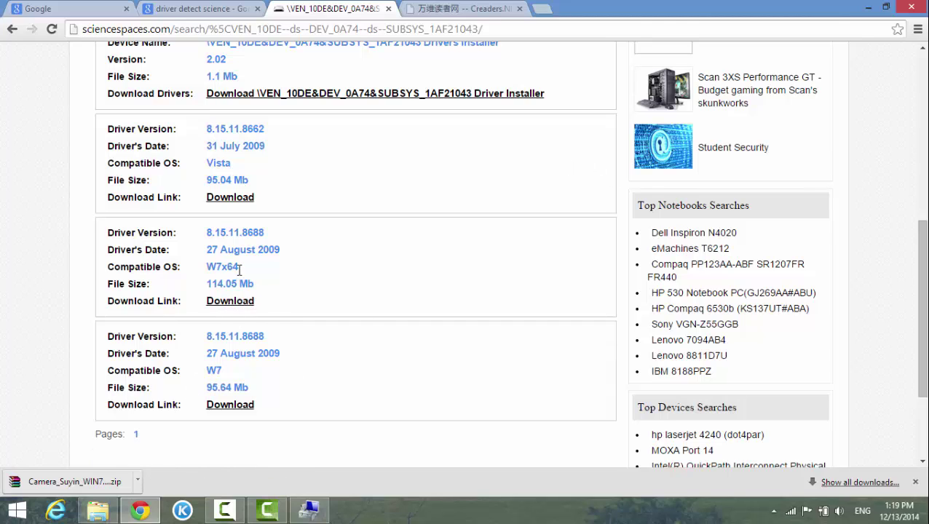
# - Check the computer's Windows edition and system type in the System information window, and close it
pyautogui.click(18, 512)
pyautogui.rightClick(18, 512)
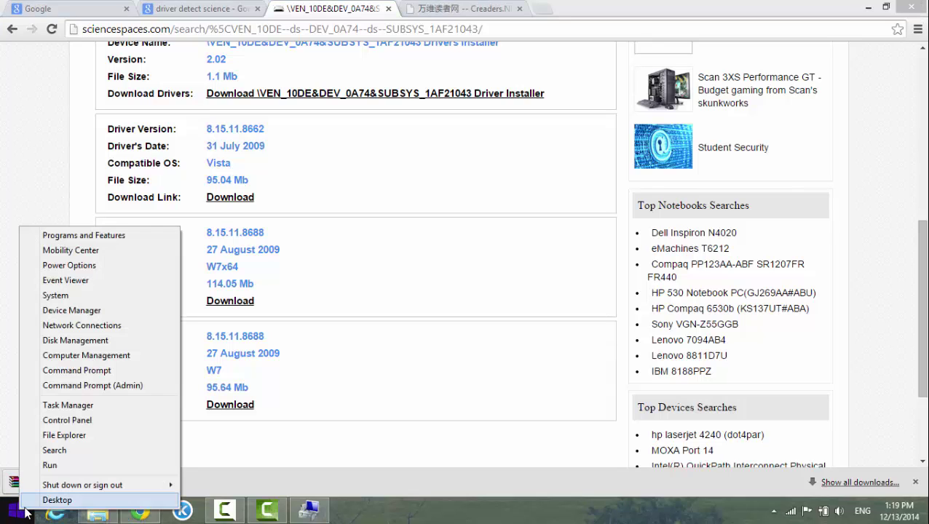
pyautogui.click(73, 295)
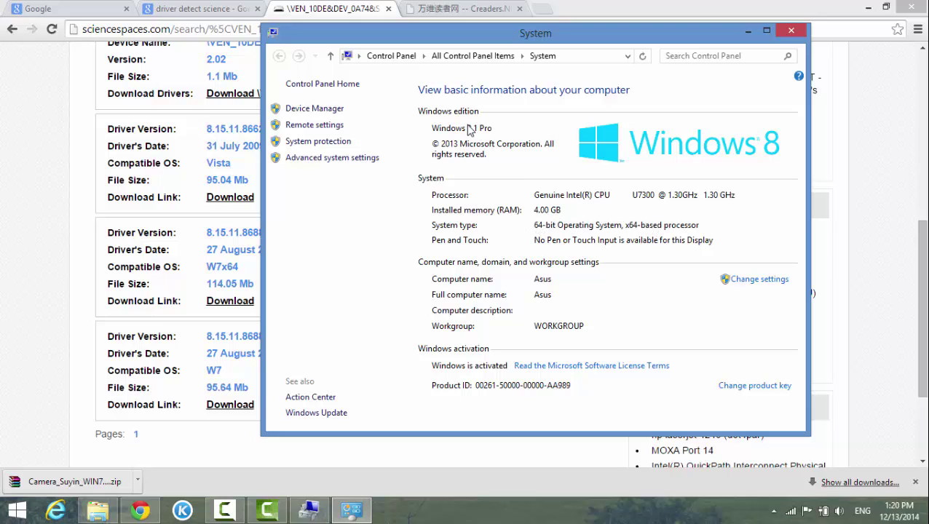
pyautogui.click(791, 33)
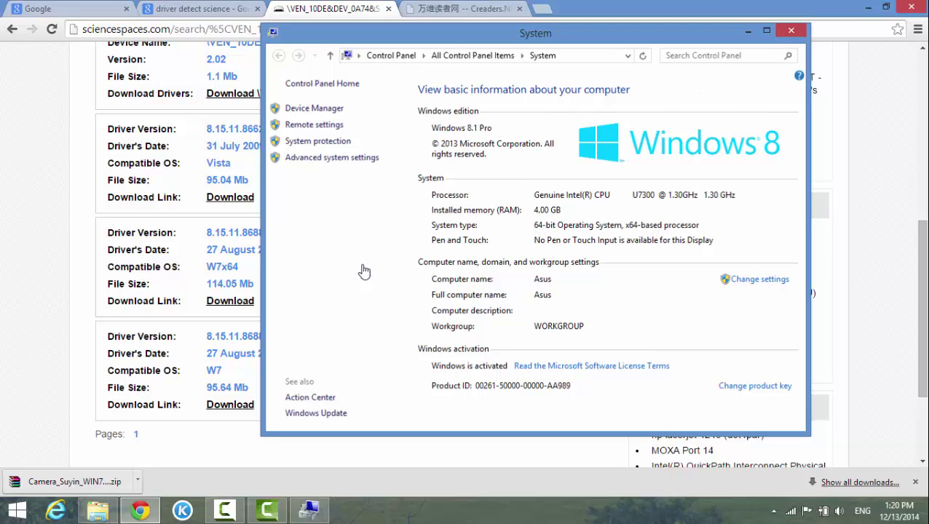